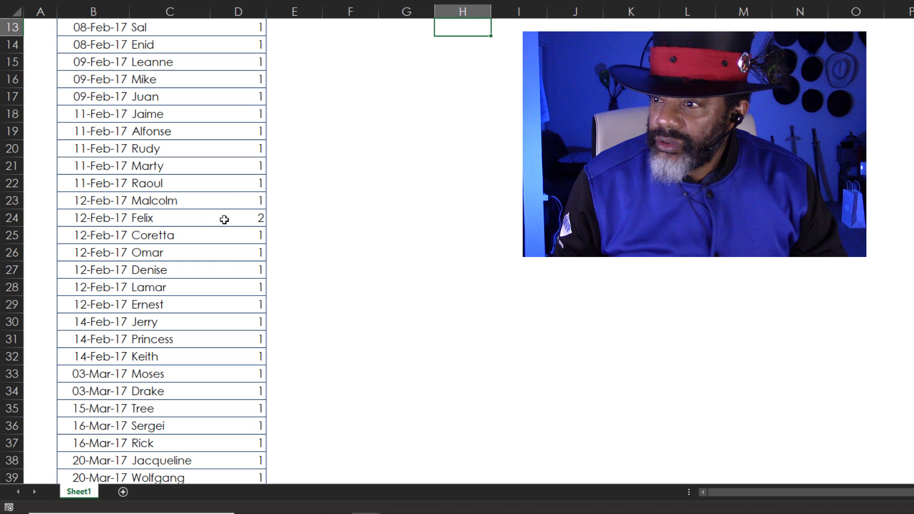
Create a PivotTable from Table1 on the existing worksheet, placed at cell I3 of Sheet1
scroll(365, 284, down, 20)
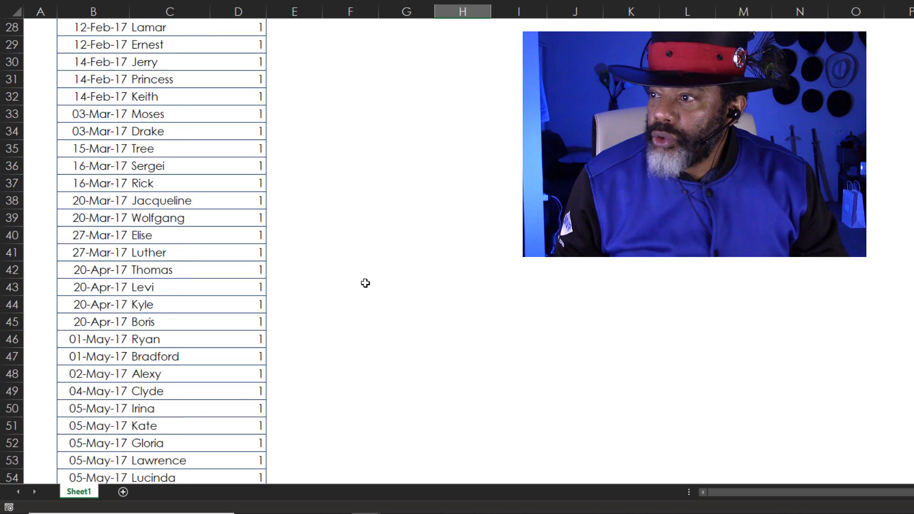
scroll(365, 283, down, 6)
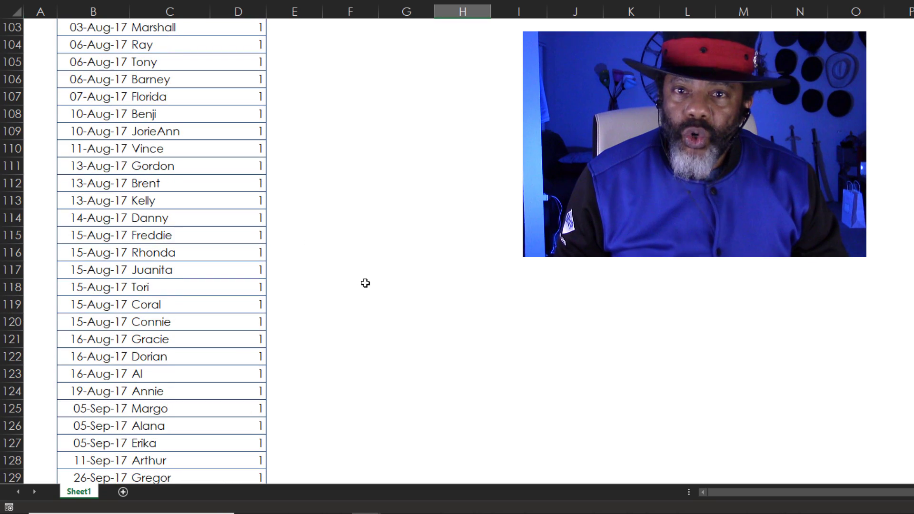
scroll(365, 284, up, 20)
scroll(365, 283, up, 3)
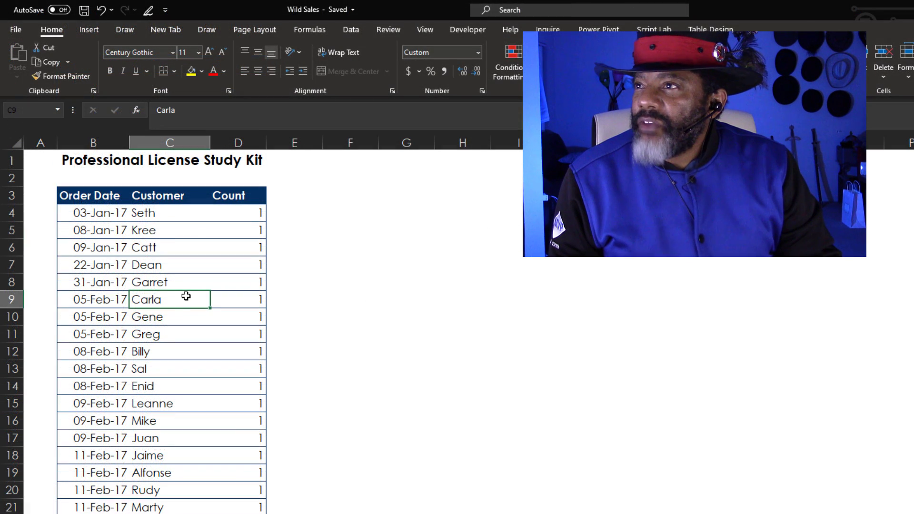
click(85, 28)
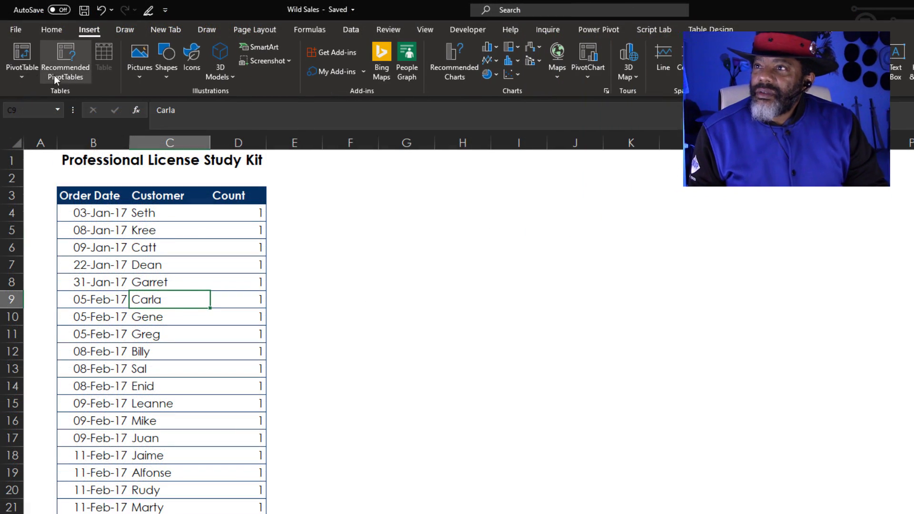
click(22, 55)
scroll(189, 417, down, 1)
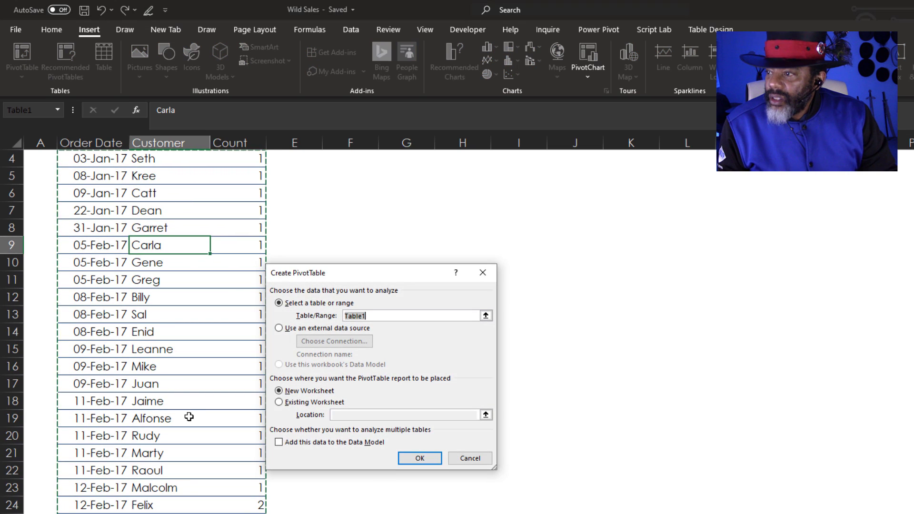
click(279, 402)
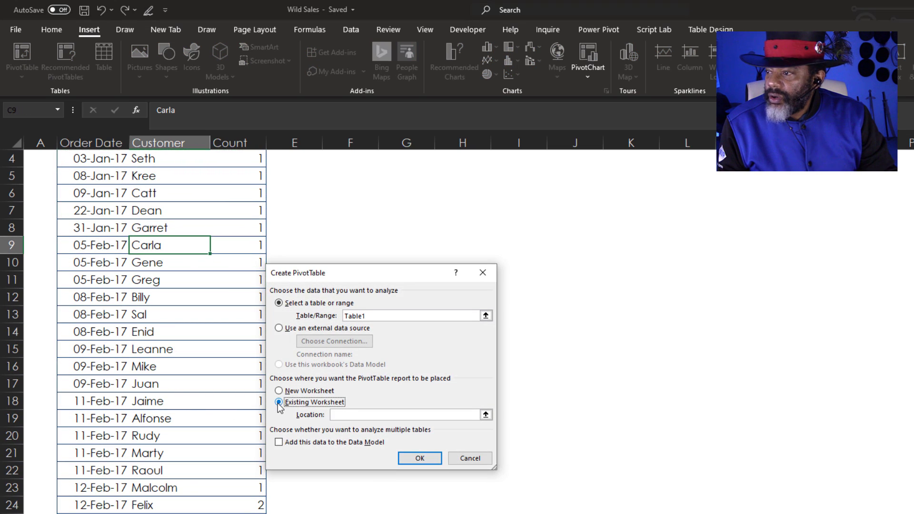
click(485, 415)
scroll(569, 237, up, 1)
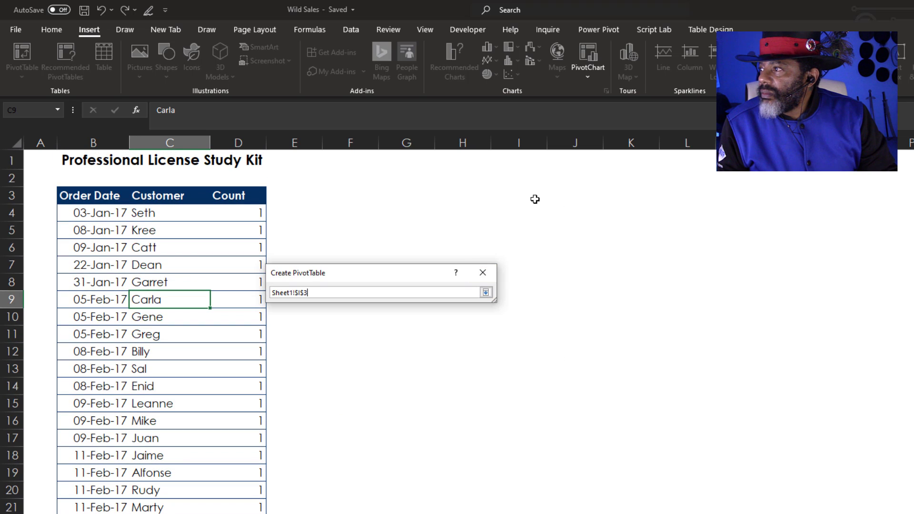
click(485, 292)
click(418, 459)
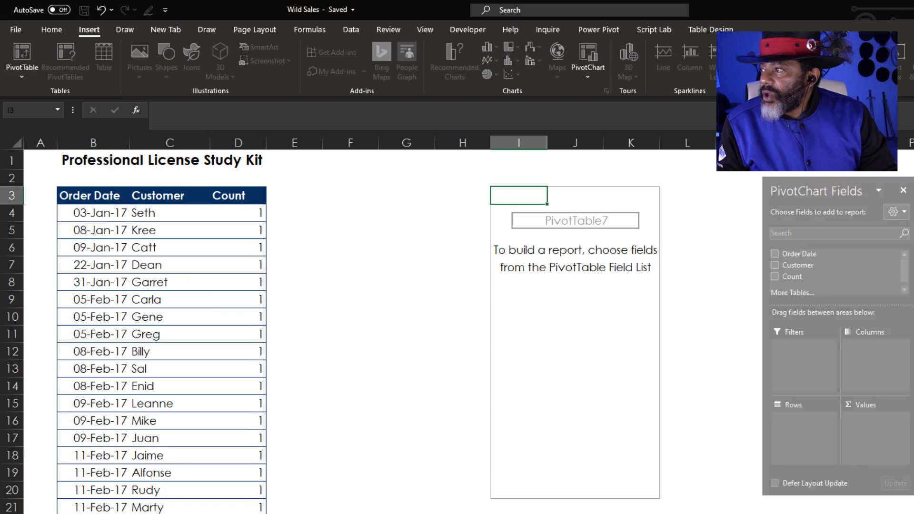
Lay out the PivotTable with Order Date in the rows, grouped by month, and the count of Customer as values
drag(800, 253, 800, 420)
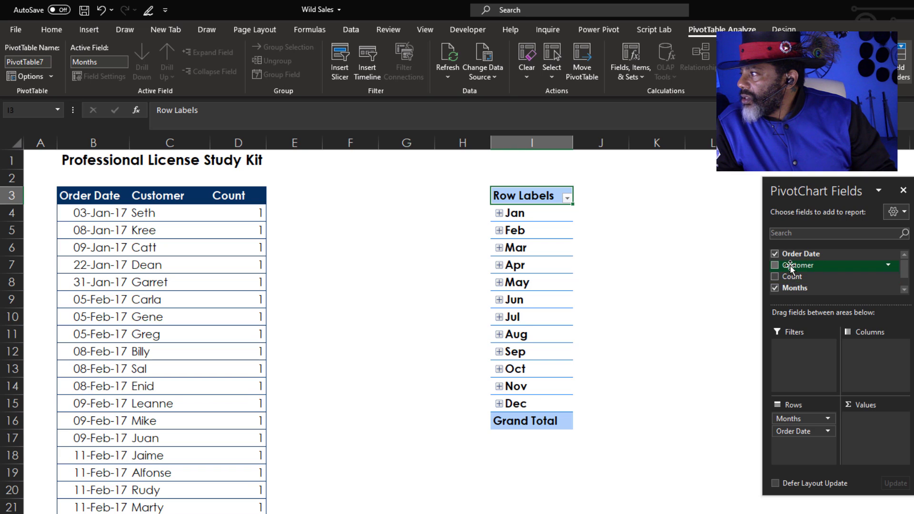
drag(790, 265, 813, 322)
drag(857, 433, 858, 432)
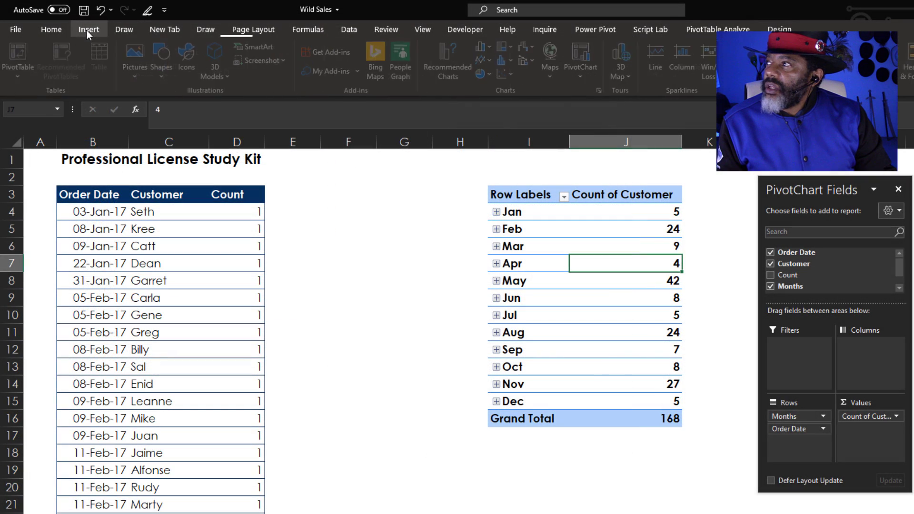
Insert a 2-D clustered column chart from the monthly PivotTable and move it to the PivotTable's lower right
click(87, 30)
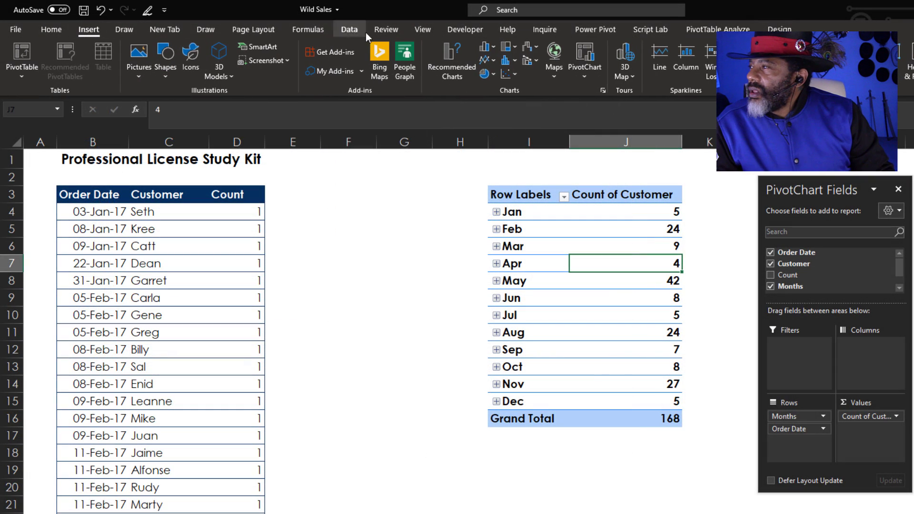
click(485, 49)
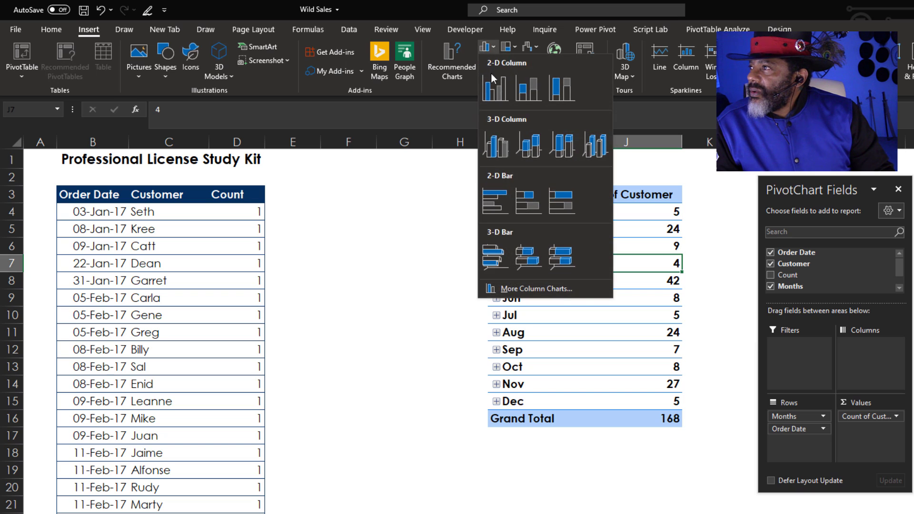
click(493, 79)
drag(490, 275, 449, 308)
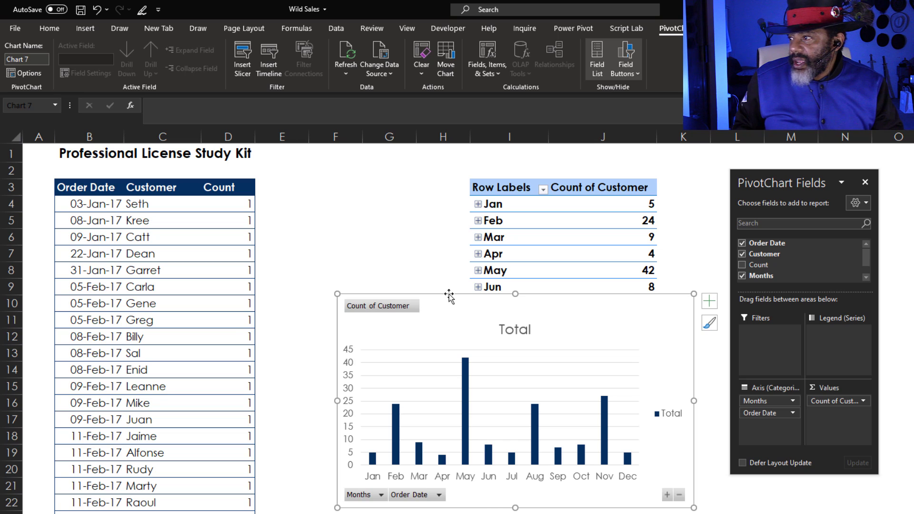
drag(449, 297, 709, 311)
Add a "week" column to the order table in E3 and fill it with =WEEKNUM([@[Order Date]])
click(265, 188)
text(week)
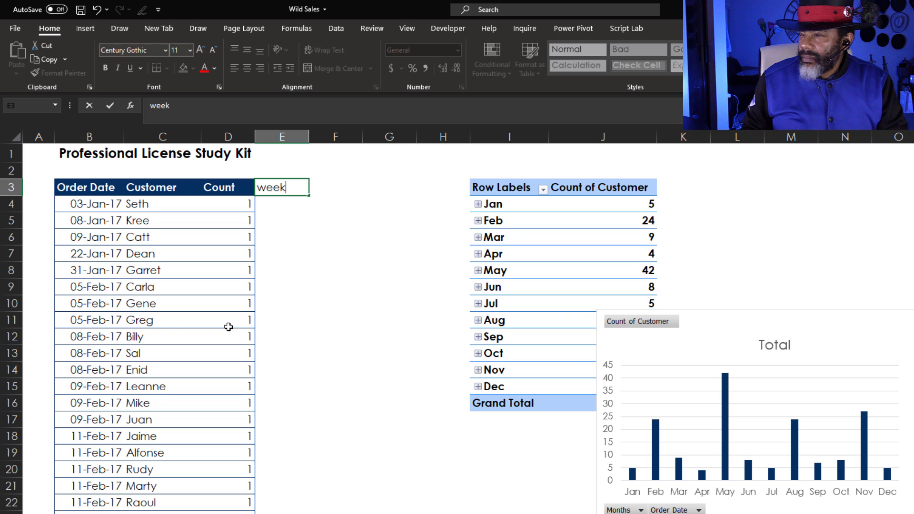
key(Return)
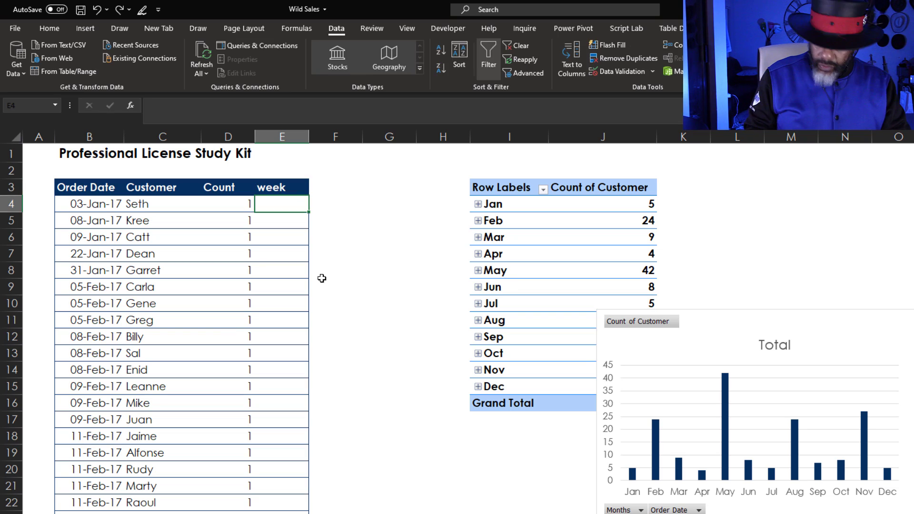
text(=week)
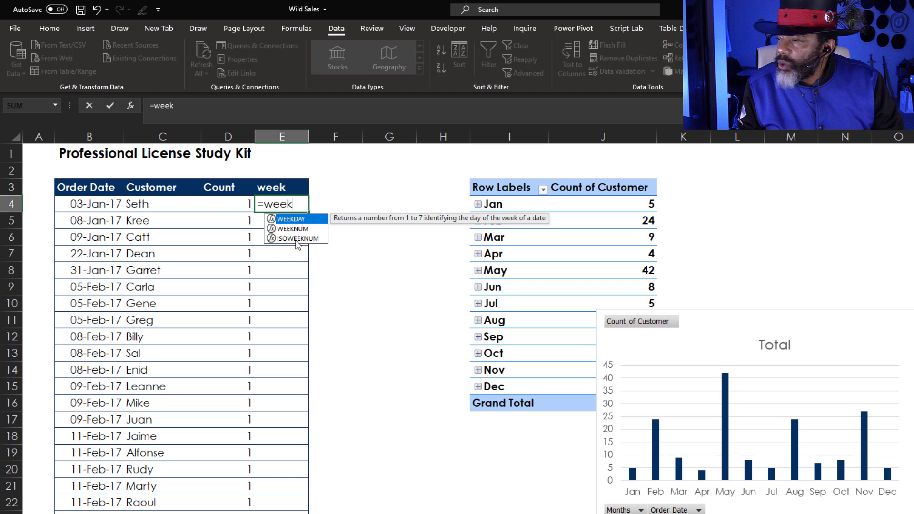
key(Down)
key(Tab)
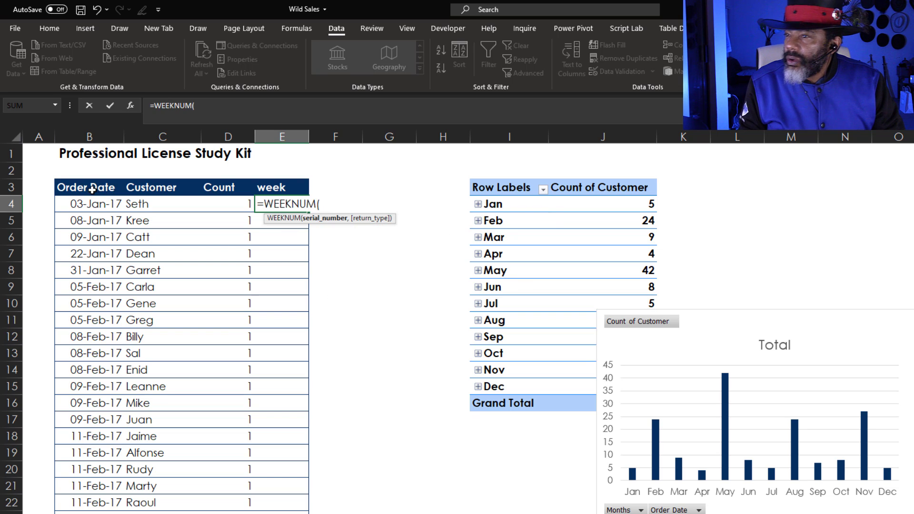
click(83, 202)
key(Return)
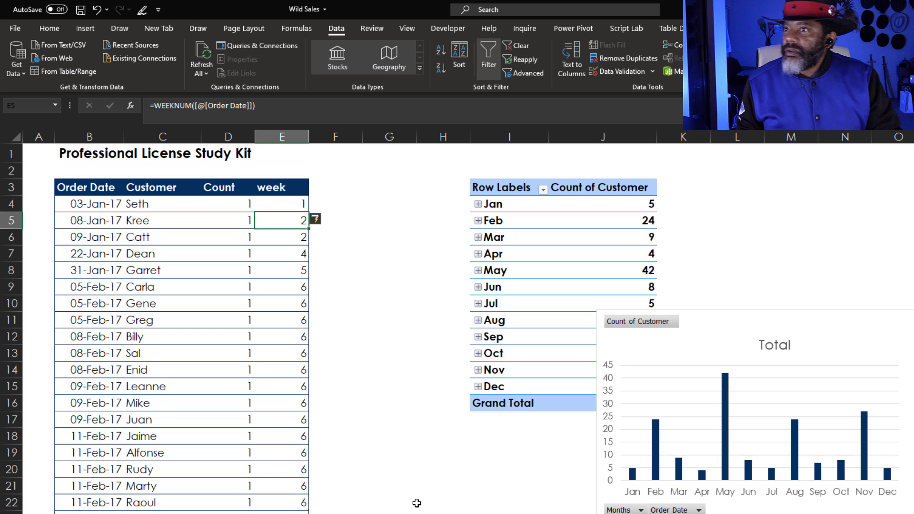
Create a second PivotTable from Table1 on the existing worksheet, placed at cell I22 of Sheet1
click(80, 29)
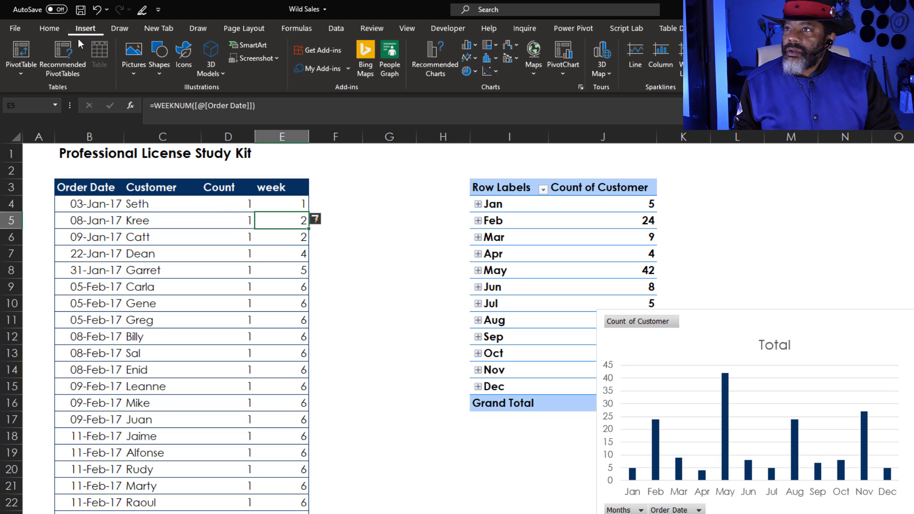
click(26, 50)
click(267, 385)
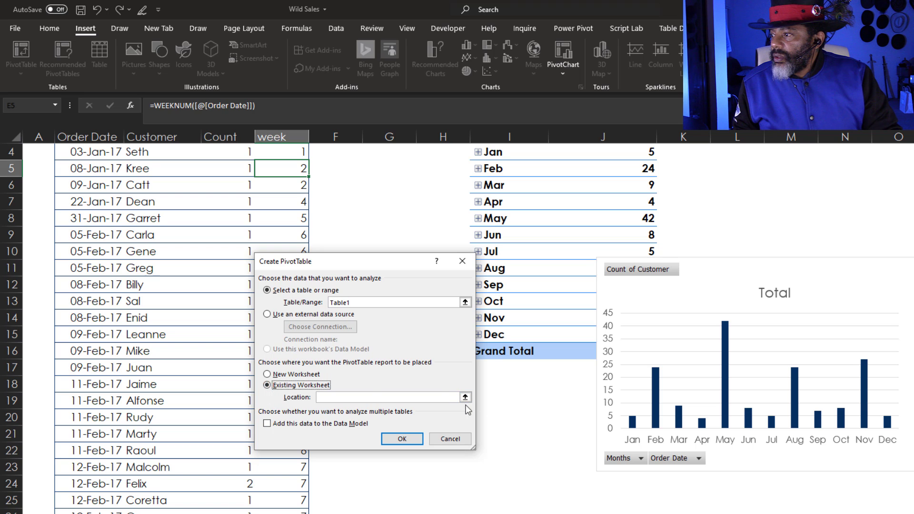
click(465, 397)
click(480, 451)
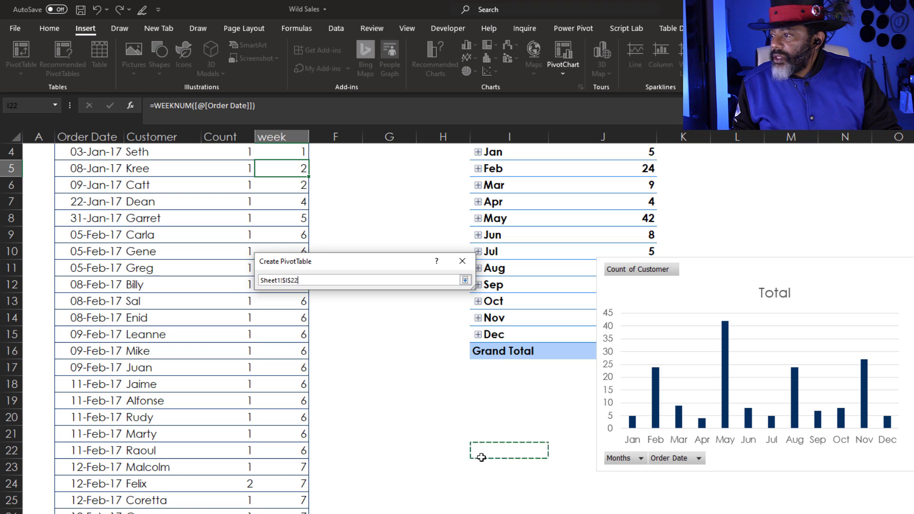
click(465, 282)
click(421, 442)
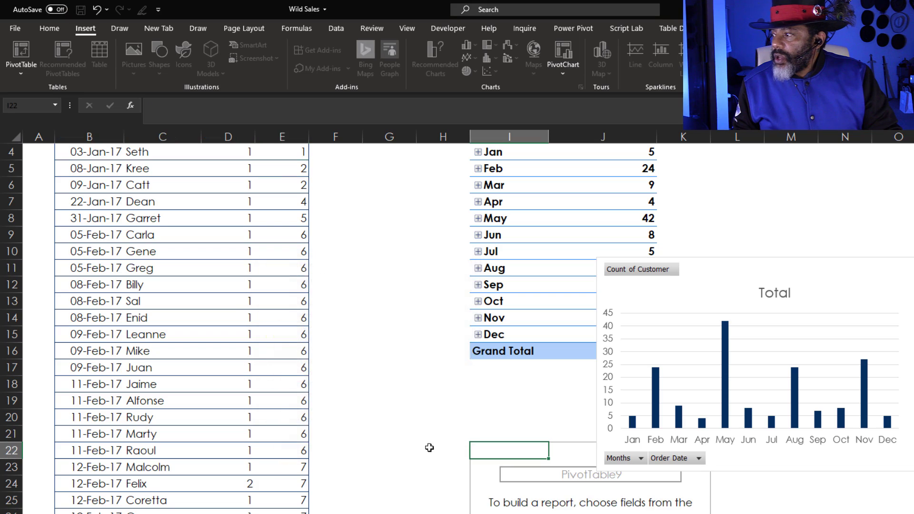
Refresh all data, and lay out the second PivotTable with week as rows and the count of Customer as values
scroll(429, 447, down, 4)
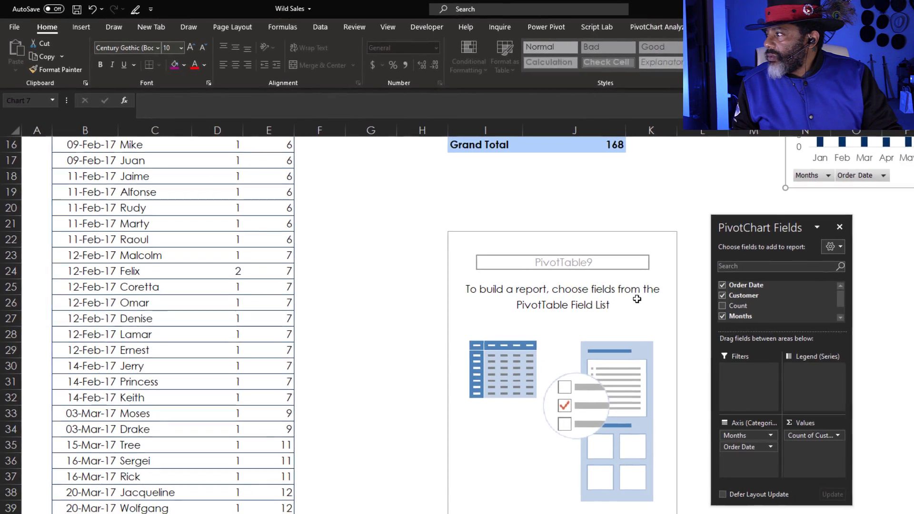
click(669, 314)
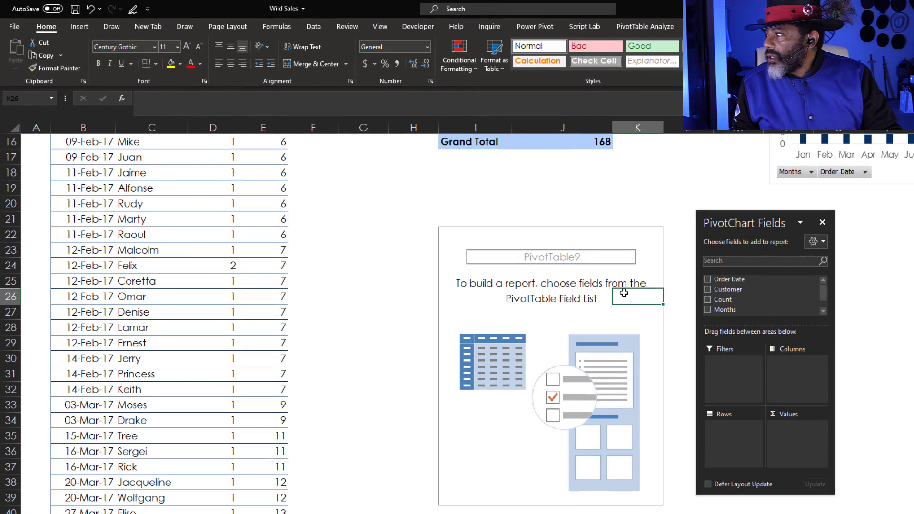
scroll(748, 303, down, 1)
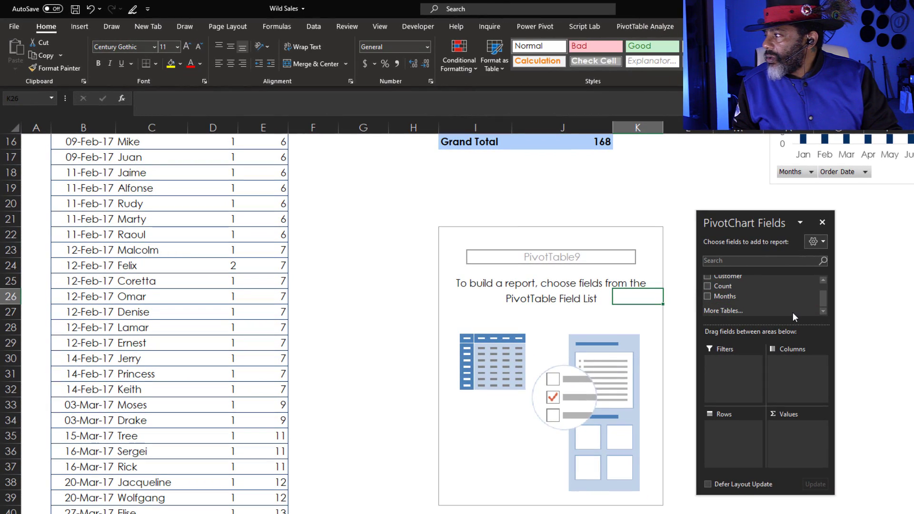
click(315, 27)
click(185, 47)
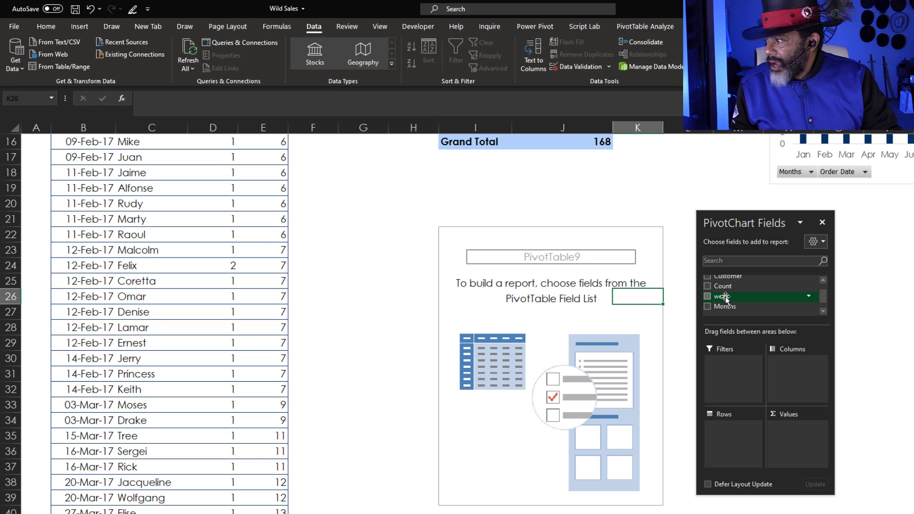
drag(726, 299, 725, 442)
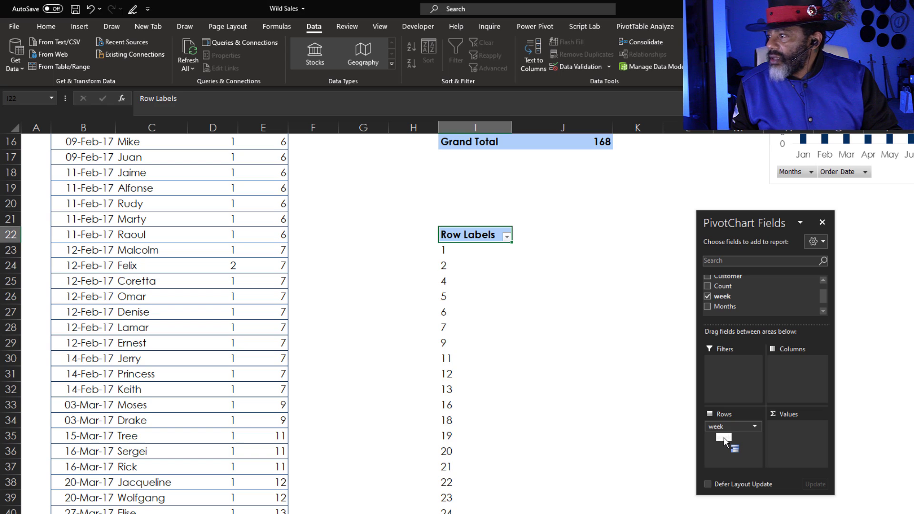
drag(734, 280, 805, 454)
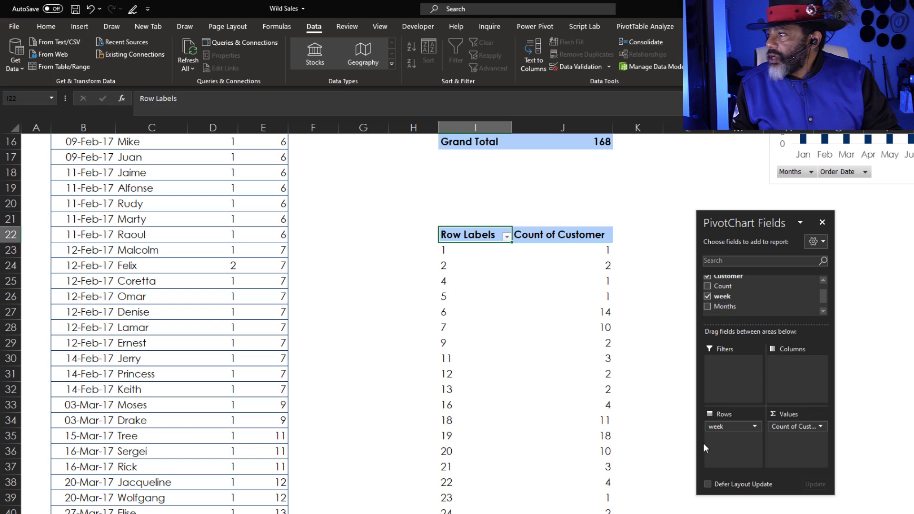
Insert a 2-D clustered column chart from the weekly PivotTable and move it slightly below that table's header
click(80, 26)
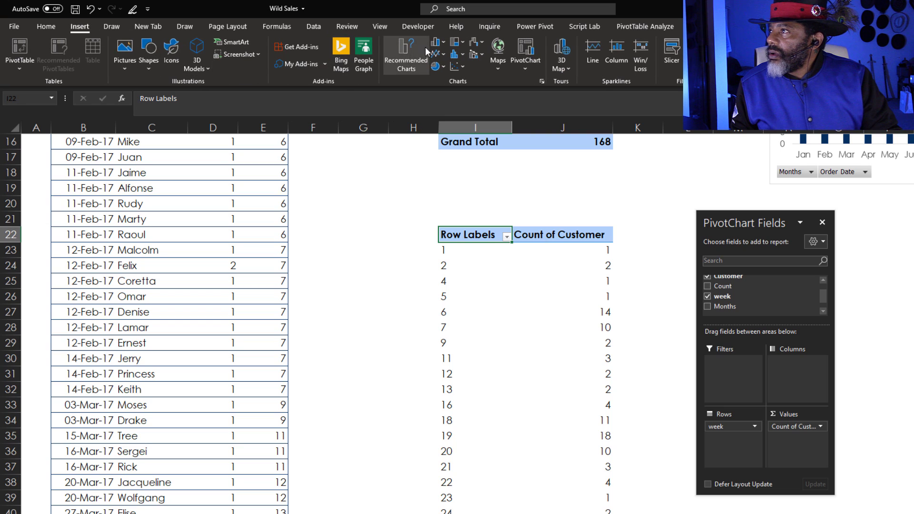
click(439, 46)
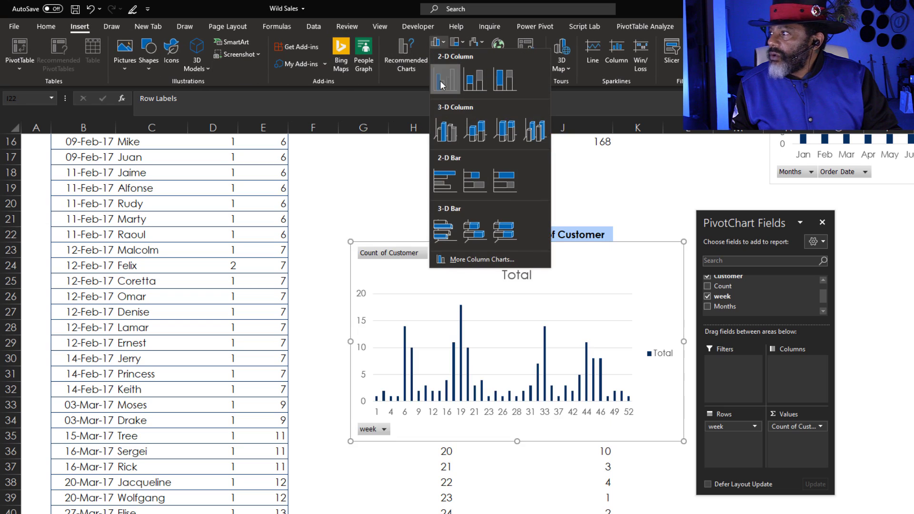
click(439, 136)
drag(436, 255, 410, 287)
click(334, 206)
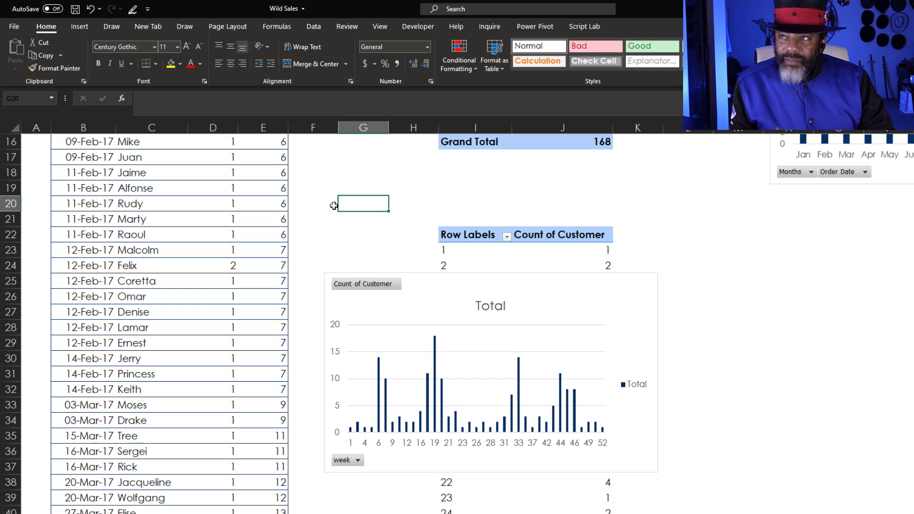
Trace the recurring peaks across the weekly customer-count chart with a freehand purple pen curve from week 1 to week 52
click(190, 27)
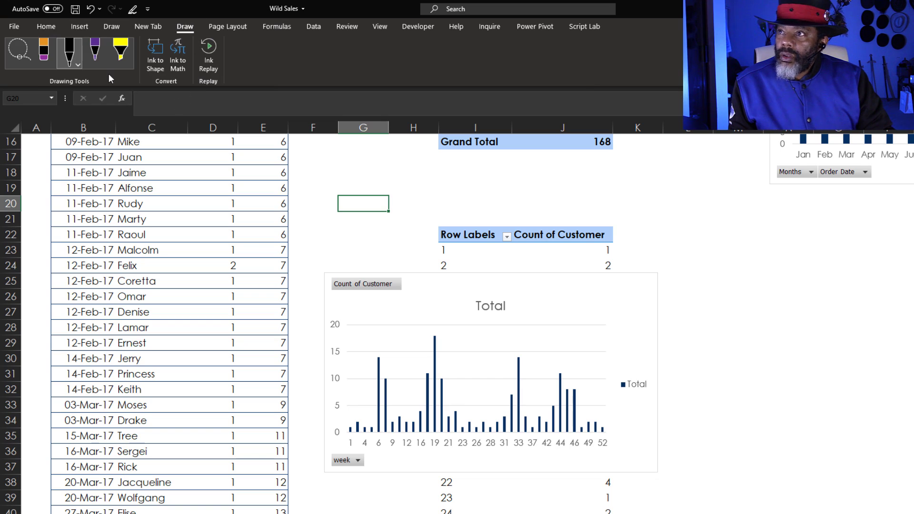
click(98, 53)
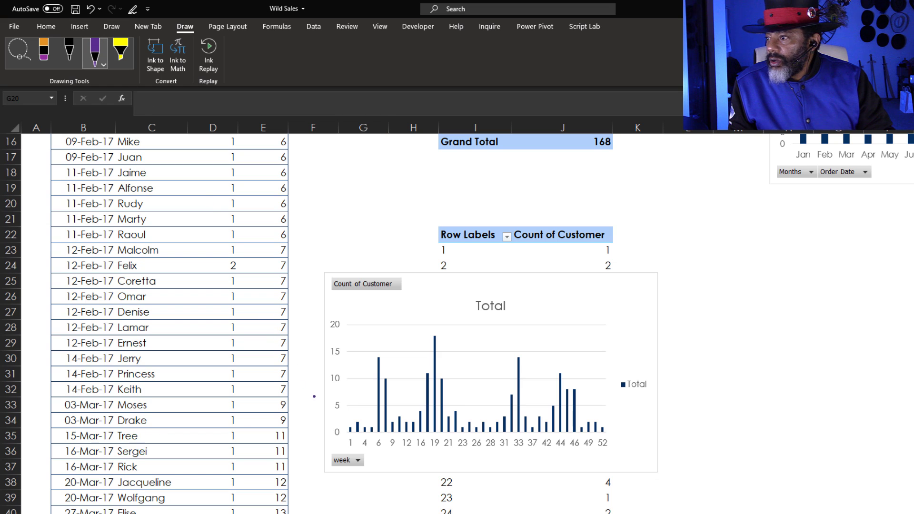
mouse_move(326, 413)
mouse_down()
mouse_move(355, 416)
mouse_move(380, 338)
mouse_up()
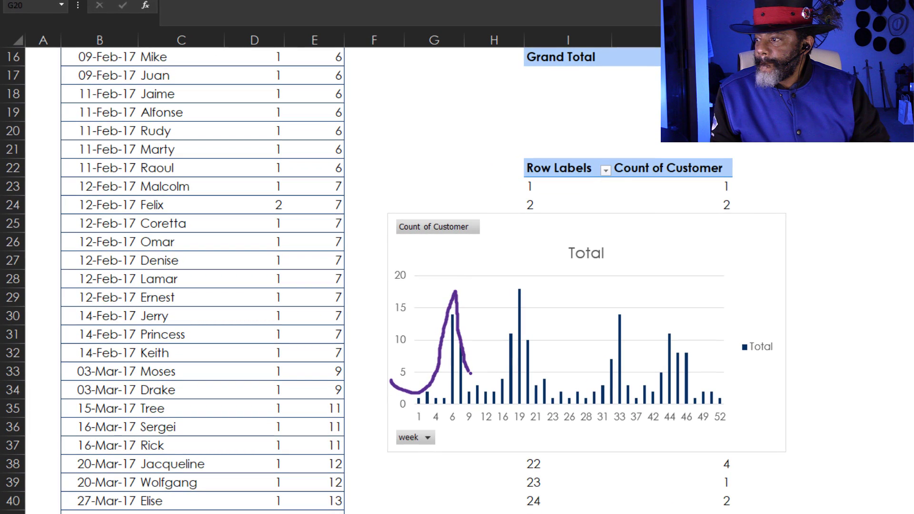
mouse_move(471, 373)
mouse_down()
mouse_move(508, 370)
mouse_move(516, 279)
mouse_move(553, 372)
mouse_move(613, 301)
mouse_move(651, 378)
mouse_move(667, 320)
mouse_up()
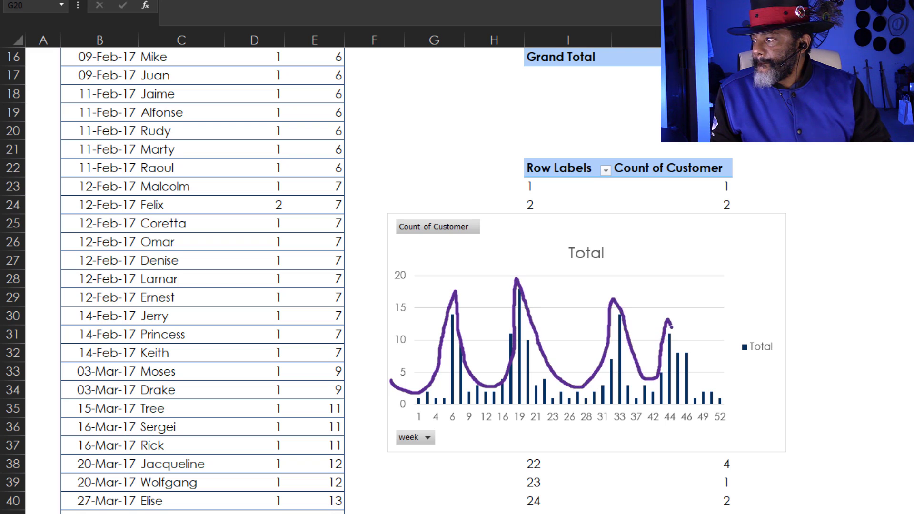
drag(711, 389, 759, 409)
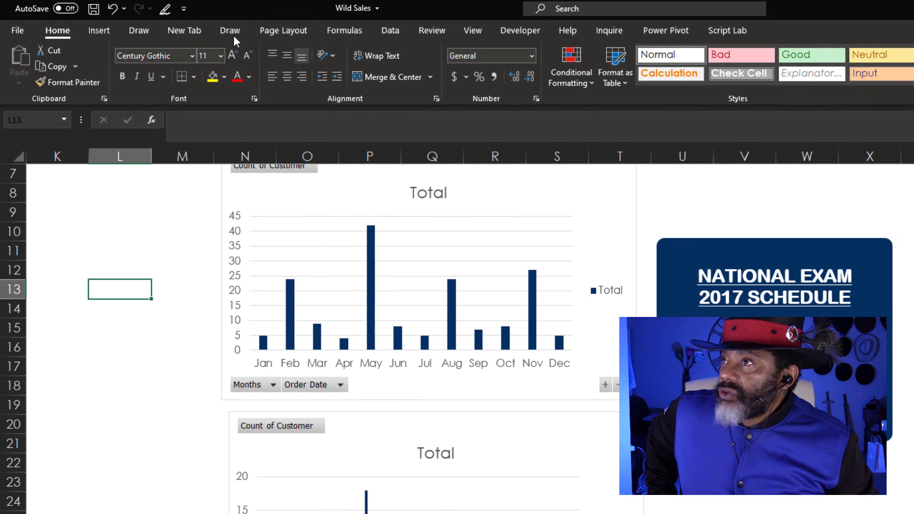
Set the purple pen's color to gold and draw vertical lines through Mar, Jun, Sep and Dec on the monthly chart
click(232, 31)
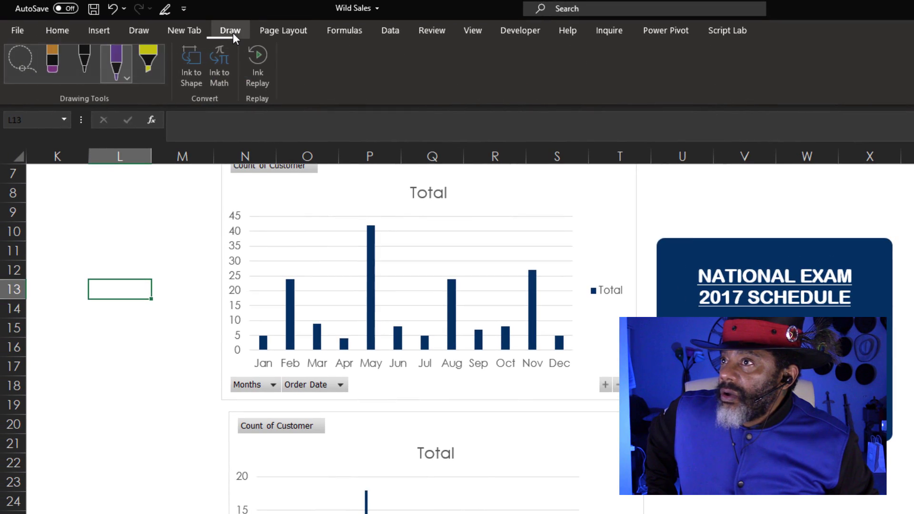
click(128, 77)
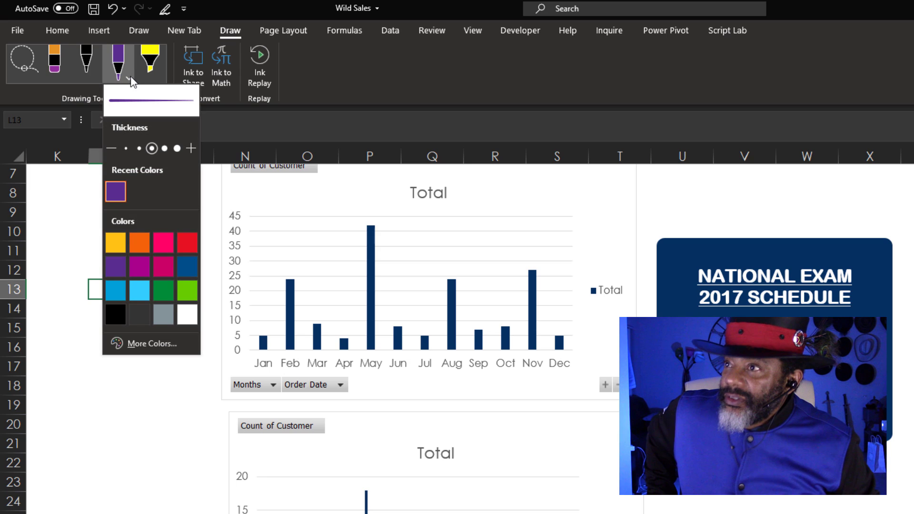
click(113, 242)
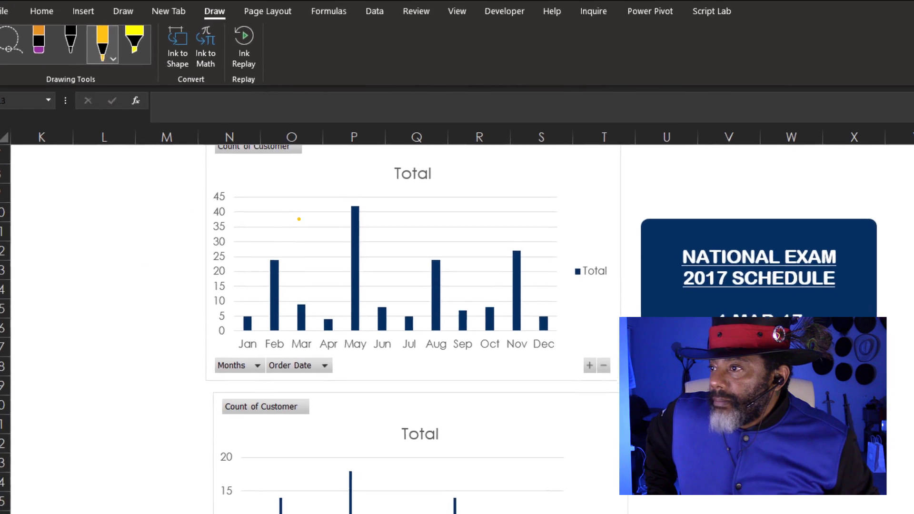
drag(314, 239, 313, 271)
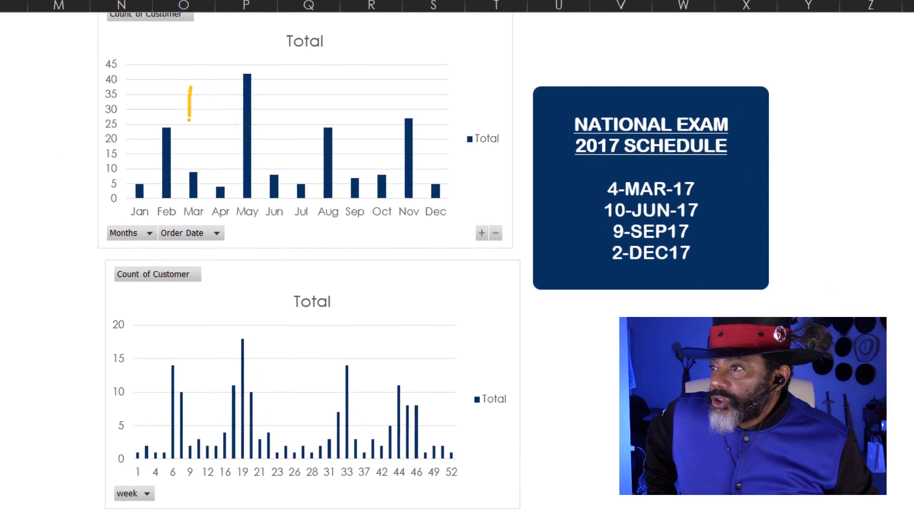
drag(189, 120, 191, 228)
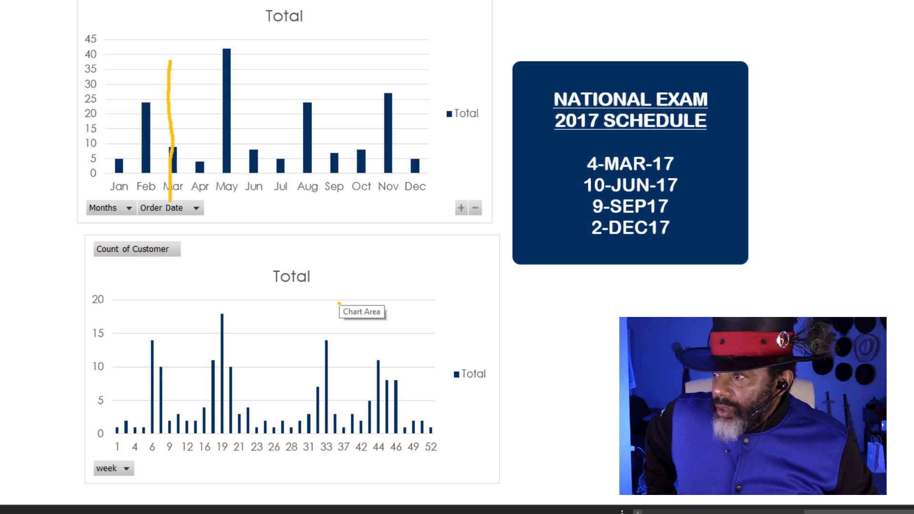
drag(251, 50, 251, 56)
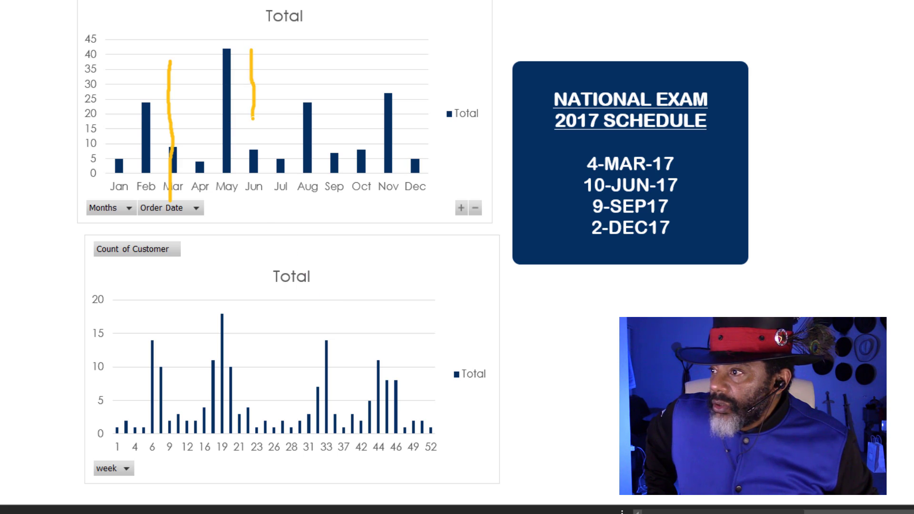
drag(256, 218, 261, 227)
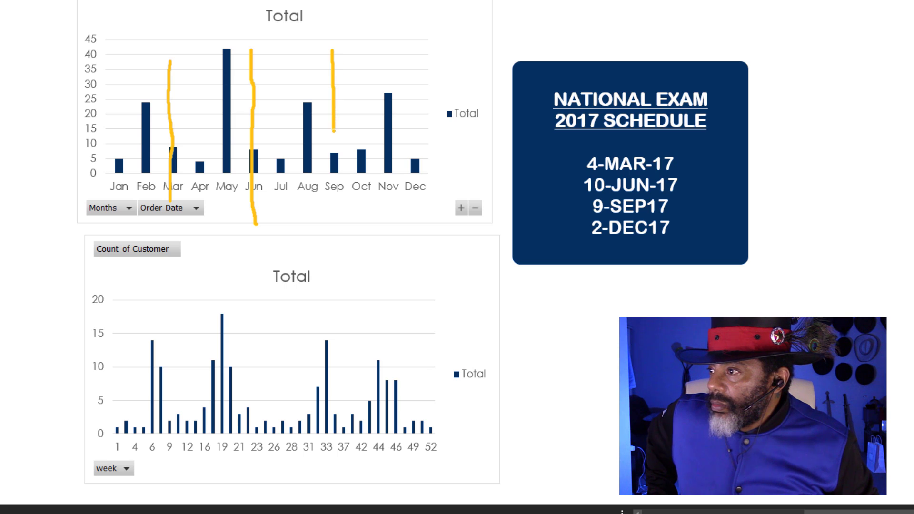
drag(336, 189, 335, 236)
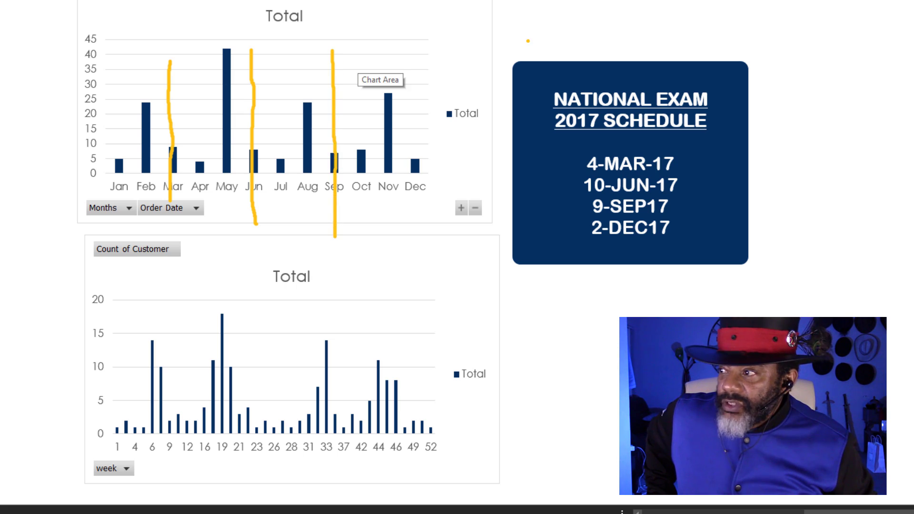
drag(412, 77, 418, 134)
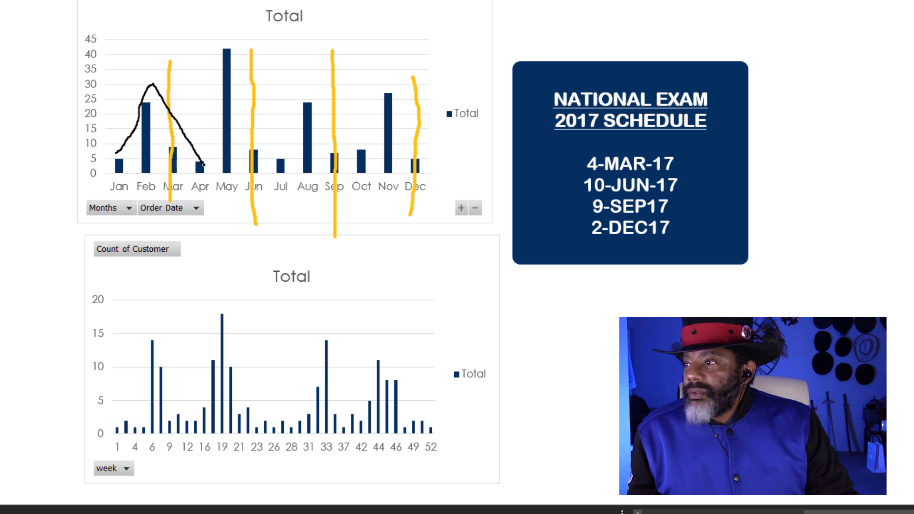
Trace the order peaks of Feb, May, Aug and Nov on the monthly chart with a freehand black pen curve
mouse_move(220, 81)
mouse_down()
mouse_move(231, 46)
mouse_move(287, 164)
mouse_move(300, 95)
mouse_move(372, 154)
mouse_move(383, 91)
mouse_up()
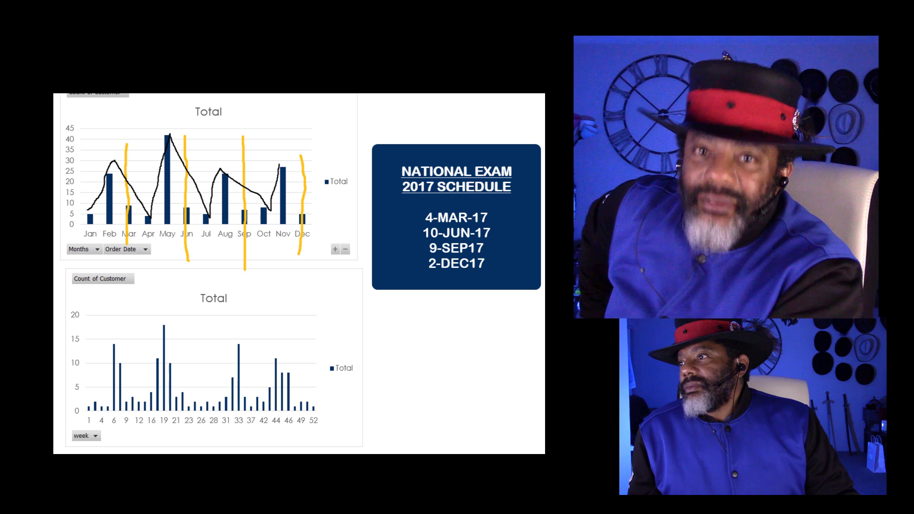